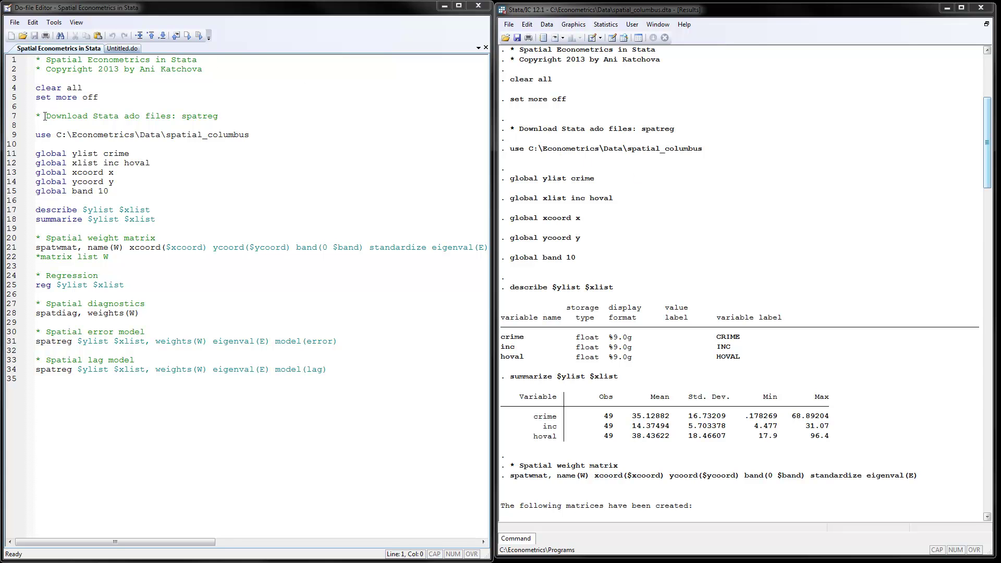
- Point out the spatreg download comment, then run a Help keyword search for 'spatreg'
{"action": "left_click_drag", "start_coordinate": [46, 116], "coordinate": [241, 120]}
{"action": "left_click", "coordinate": [251, 118]}
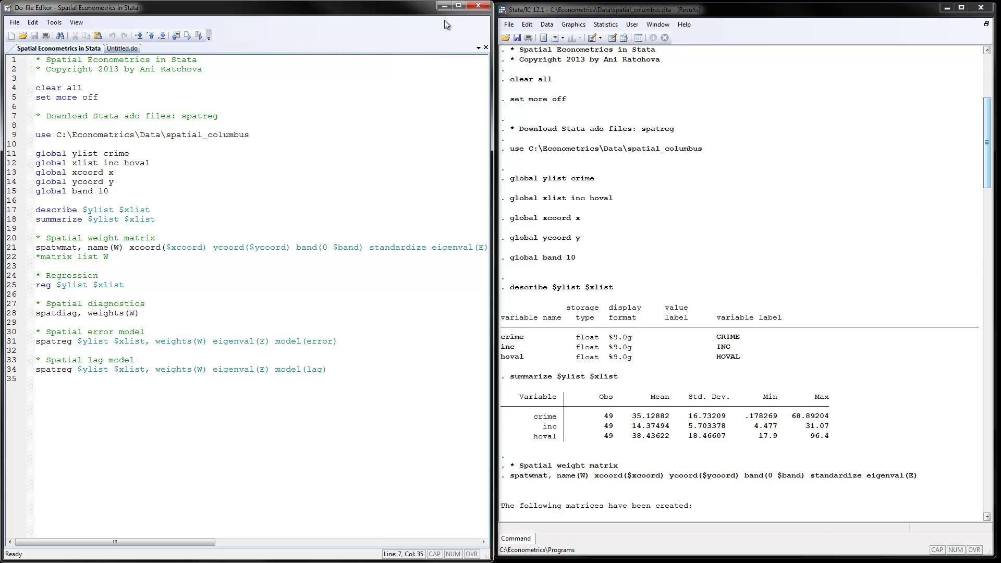
{"action": "left_click", "coordinate": [684, 24]}
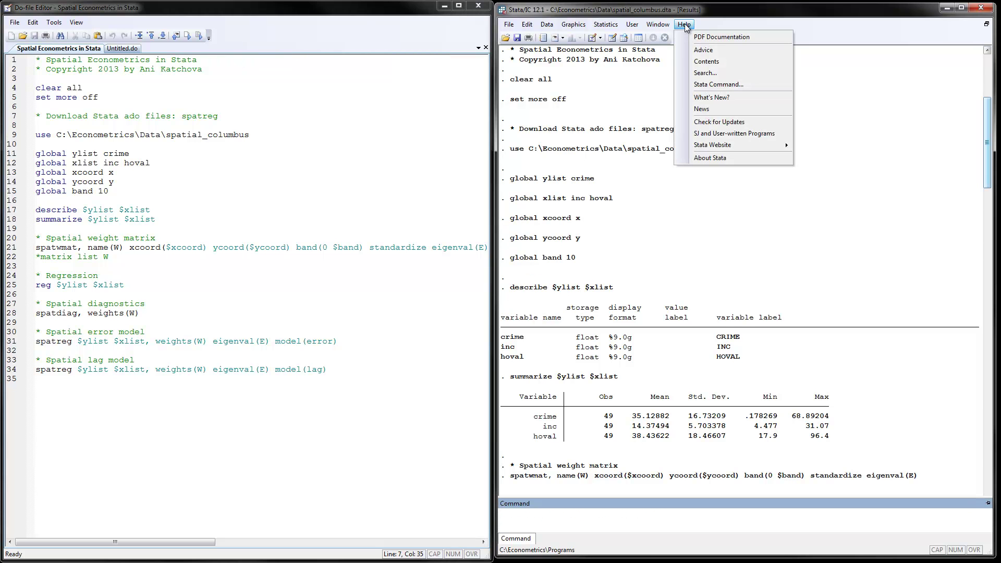
{"action": "left_click", "coordinate": [703, 73]}
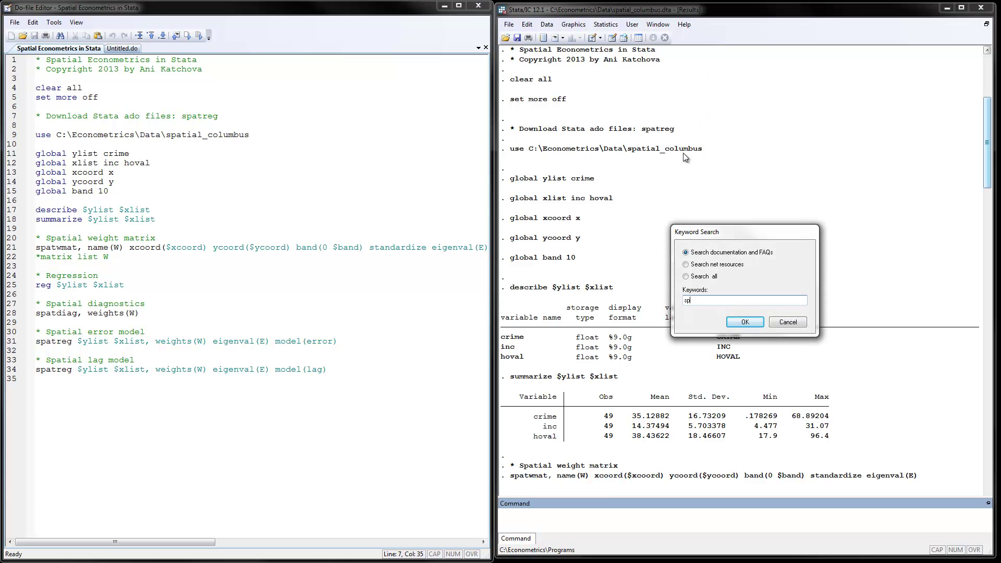
{"action": "type", "text": "spatreg"}
{"action": "left_click", "coordinate": [746, 322]}
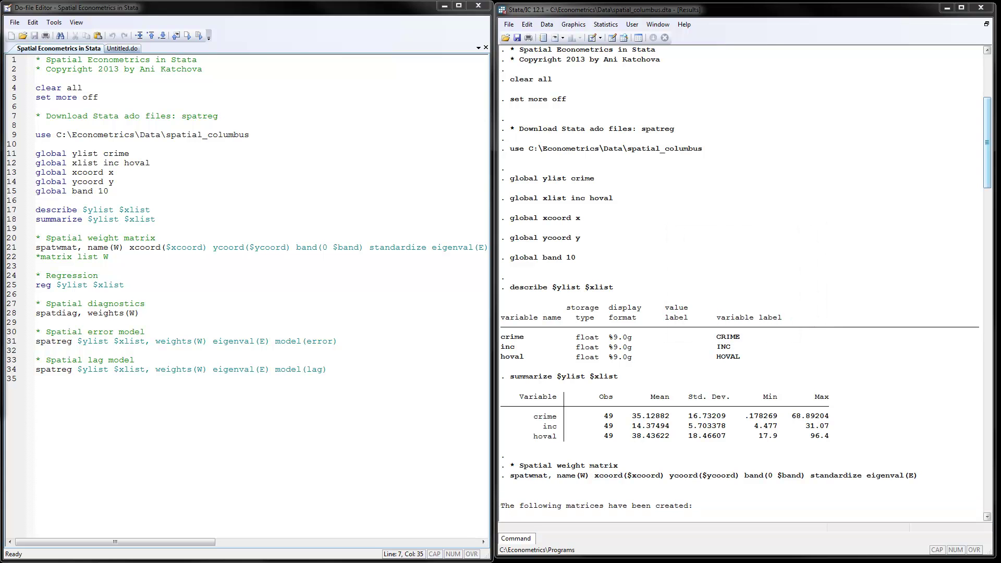
- Install the sg162 spatial analysis package from the search results, then close the viewer
{"action": "left_click_drag", "start_coordinate": [11, 89], "coordinate": [456, 91]}
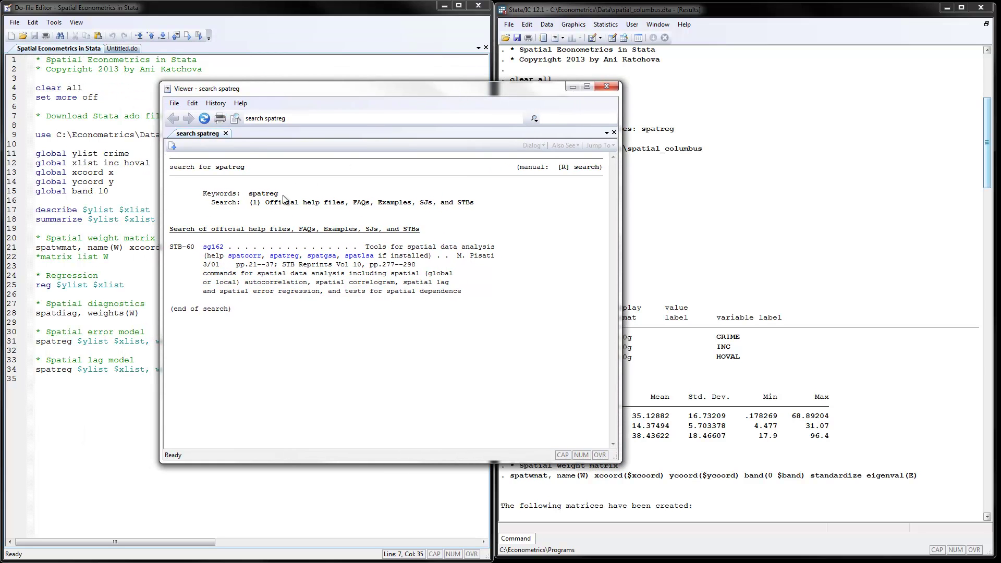
{"action": "left_click", "coordinate": [212, 250]}
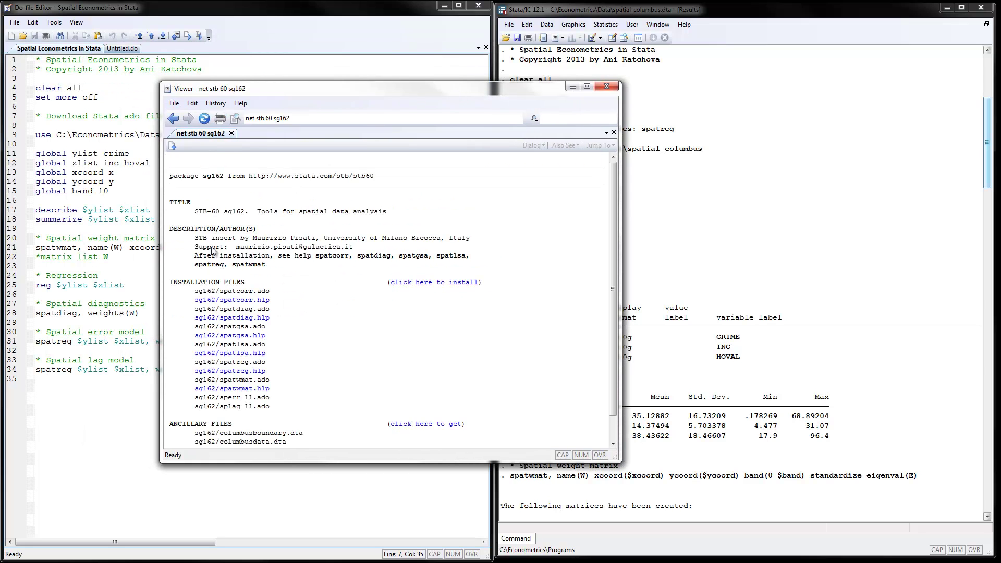
{"action": "left_click", "coordinate": [448, 284]}
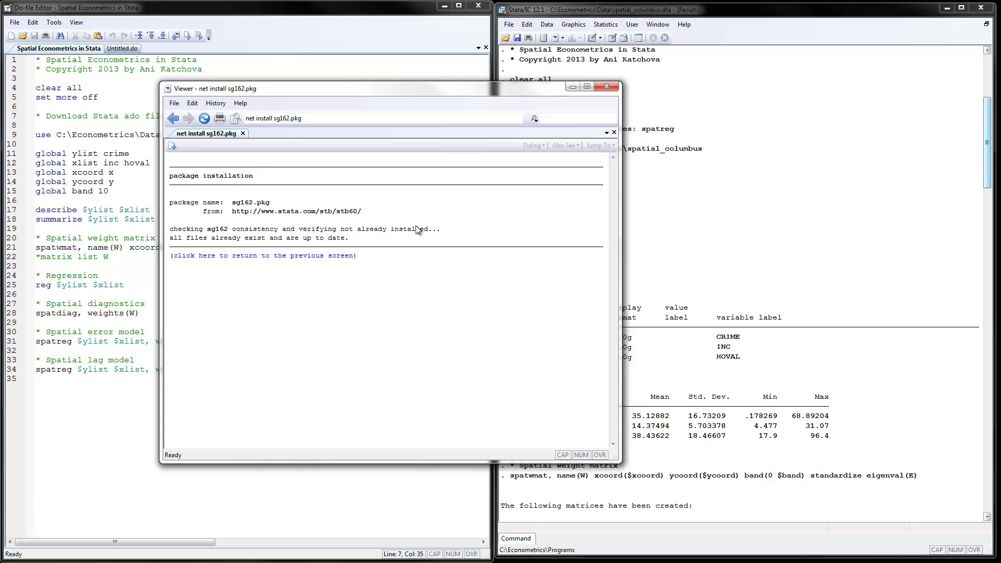
{"action": "left_click", "coordinate": [606, 88]}
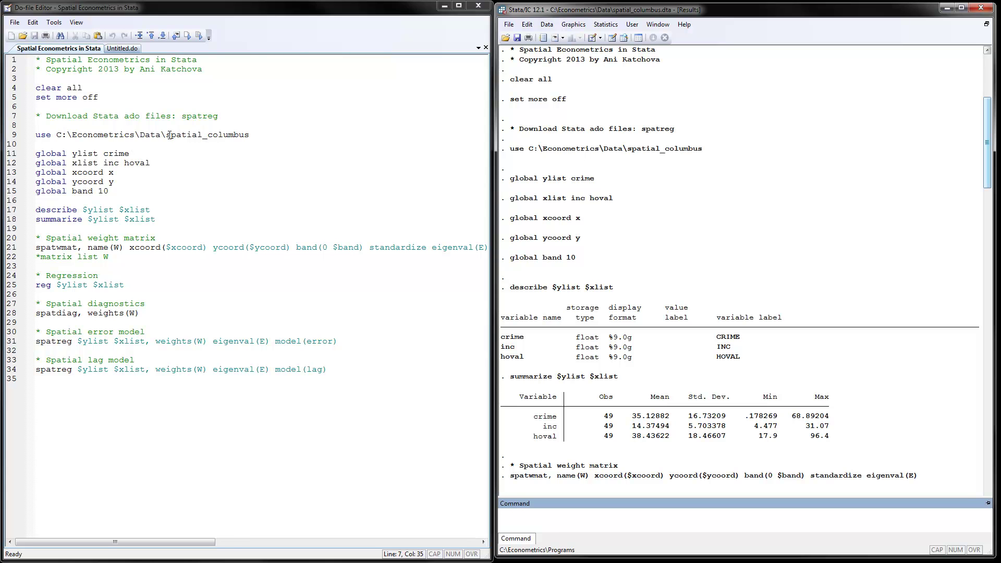
- Highlight the dataset name spatial_columbus on line 9 of the do-file
{"action": "left_click_drag", "start_coordinate": [166, 135], "coordinate": [255, 135]}
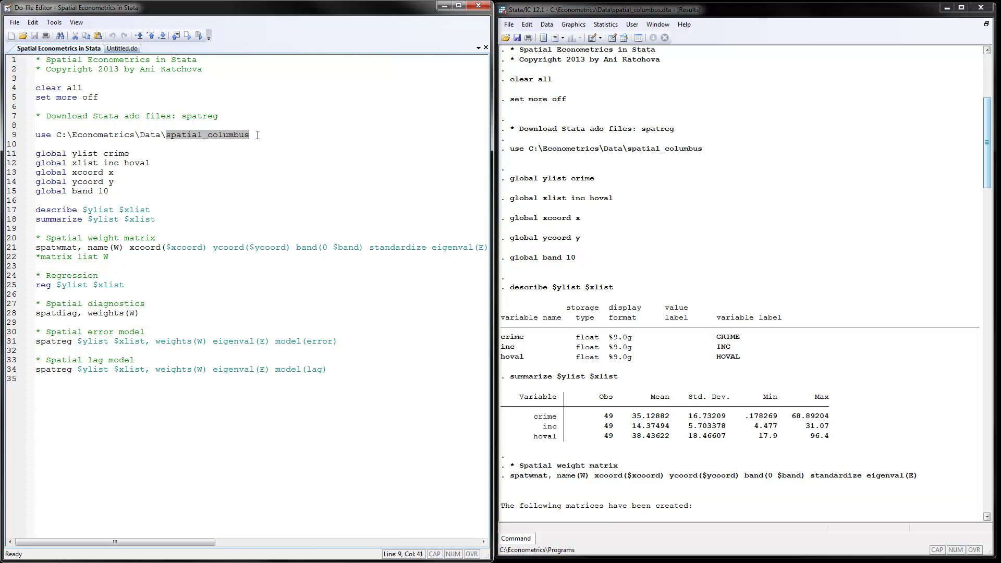
{"action": "left_click", "coordinate": [162, 134]}
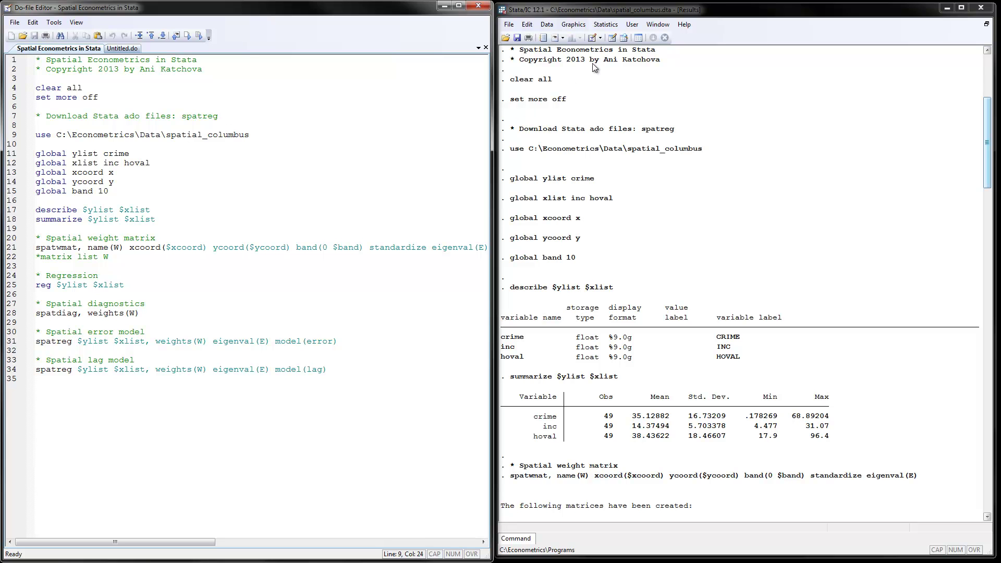
- Browse spatial_columbus in the Data Editor across to the x and y columns, then close it
{"action": "left_click", "coordinate": [612, 39]}
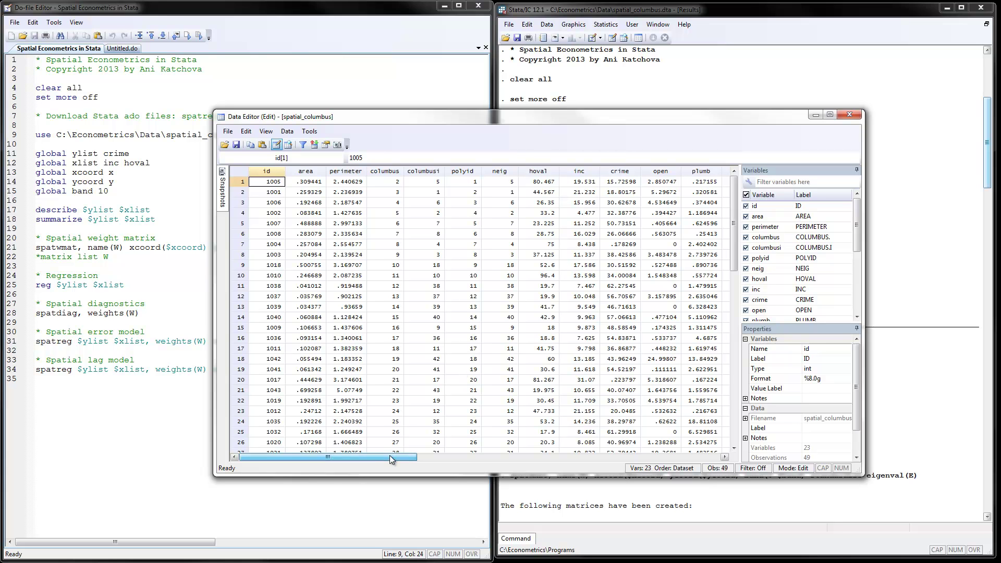
{"action": "left_click_drag", "start_coordinate": [390, 455], "coordinate": [471, 457]}
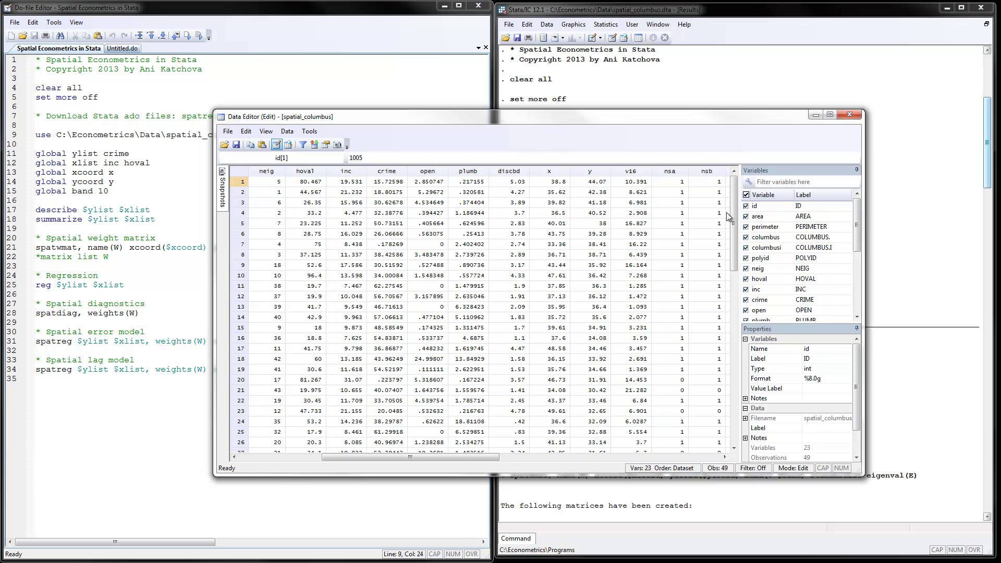
{"action": "left_click", "coordinate": [854, 118]}
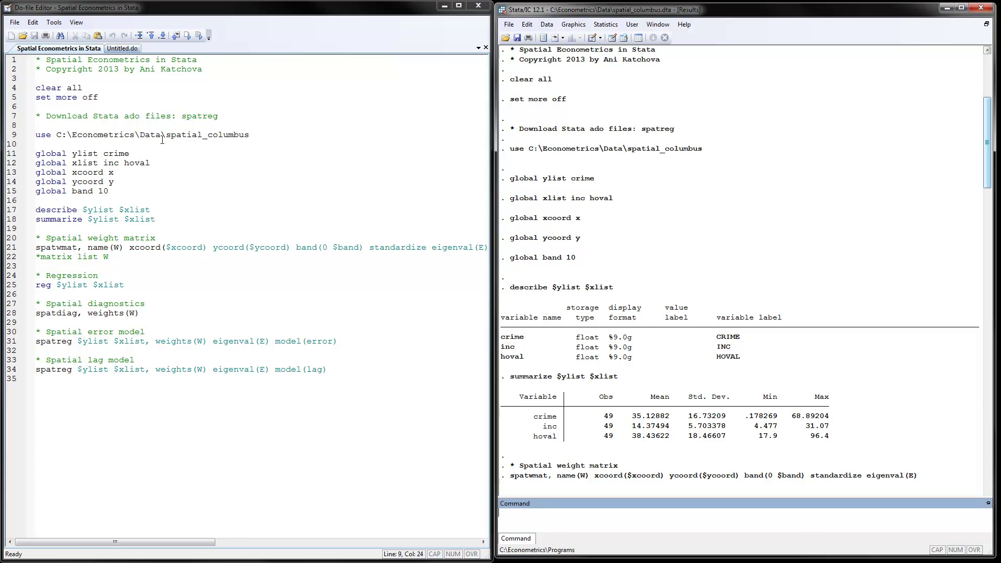
{"action": "left_click_drag", "start_coordinate": [165, 138], "coordinate": [266, 133]}
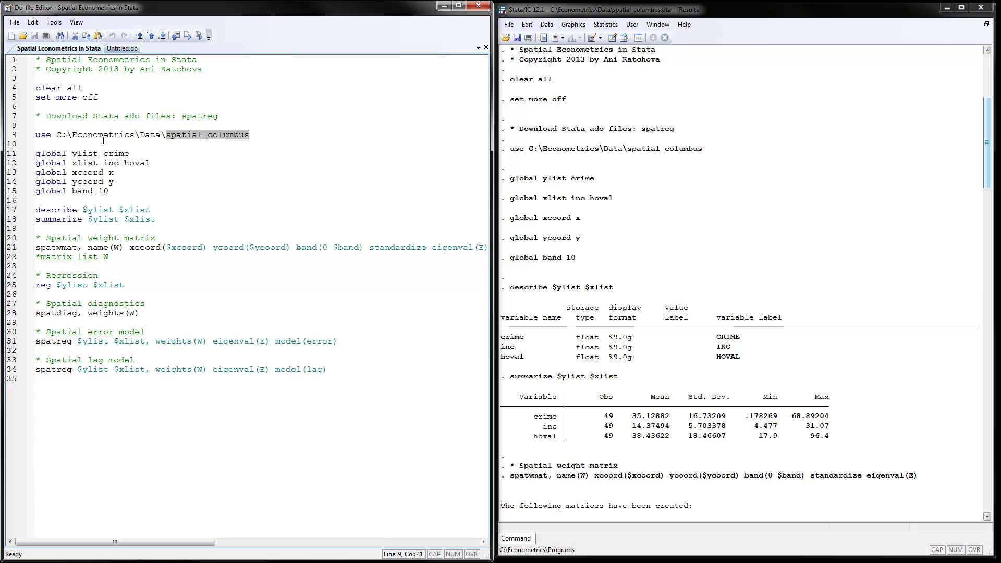
{"action": "left_click_drag", "start_coordinate": [104, 154], "coordinate": [112, 181]}
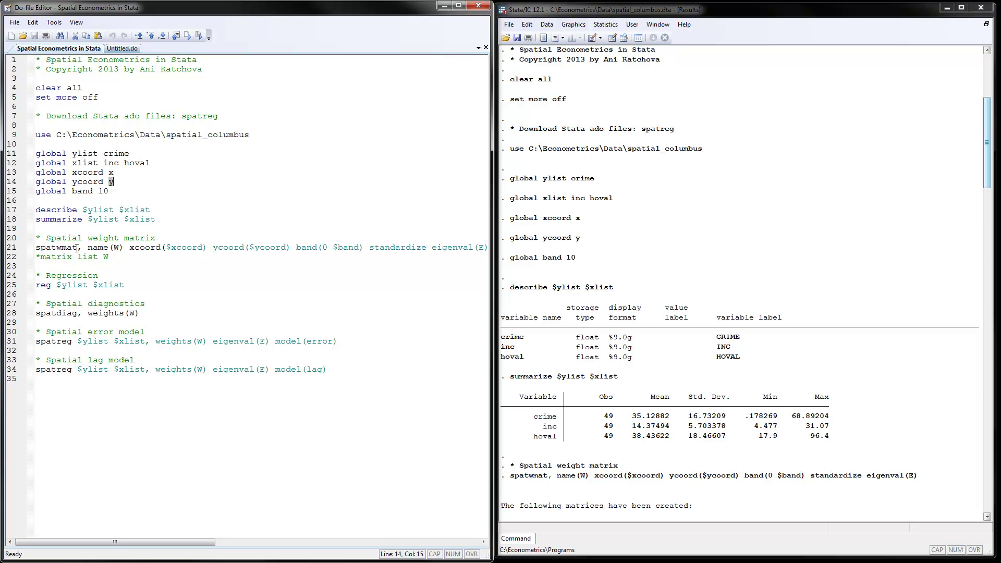
{"action": "left_click_drag", "start_coordinate": [76, 247], "coordinate": [26, 245]}
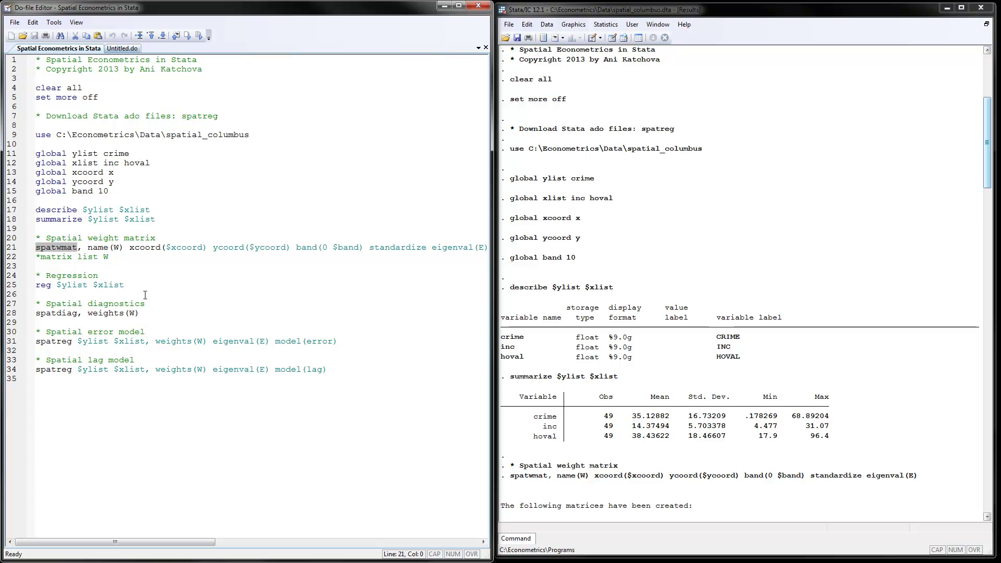
{"action": "left_click", "coordinate": [141, 265]}
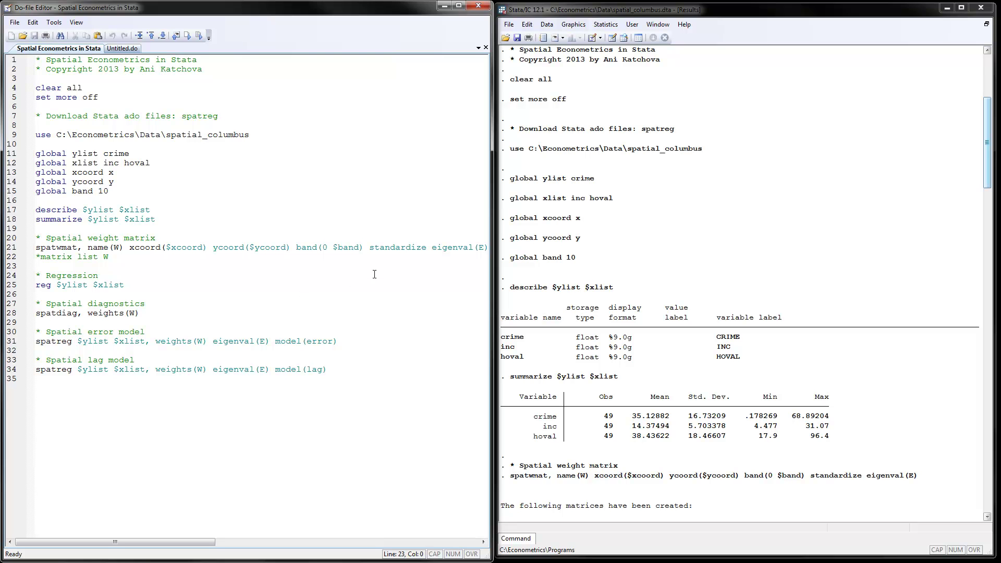
{"action": "left_click", "coordinate": [391, 249]}
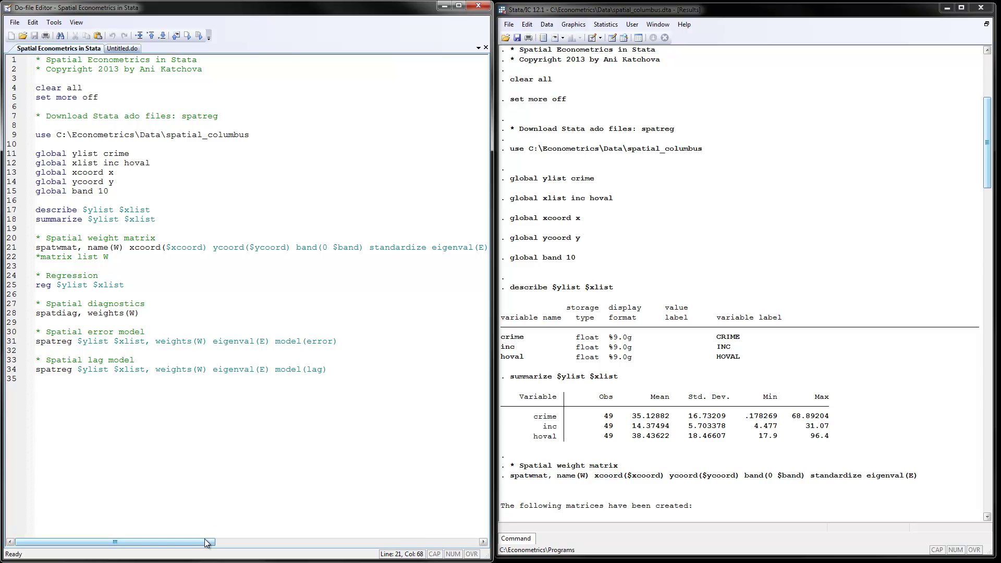
{"action": "left_click_drag", "start_coordinate": [207, 543], "coordinate": [241, 543]}
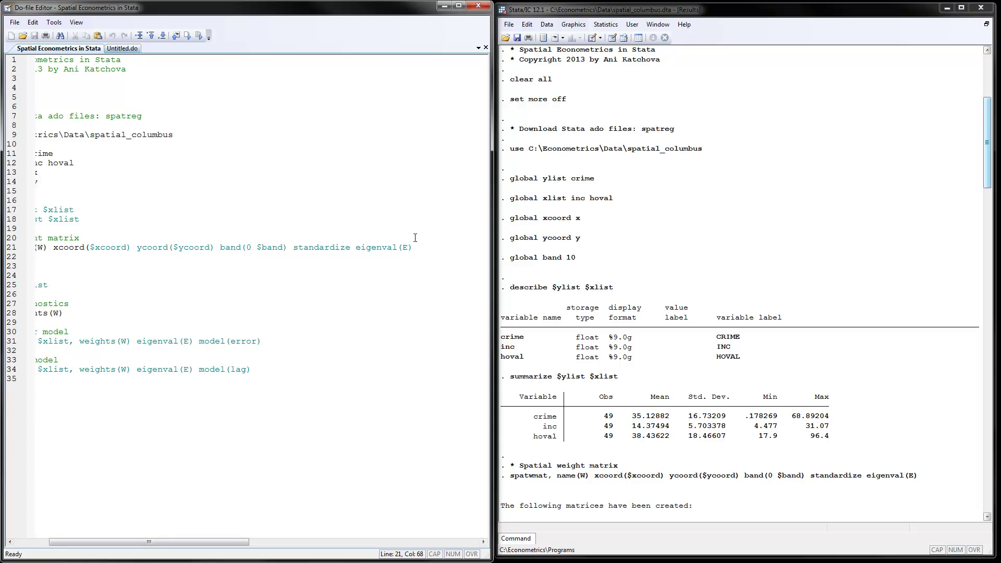
{"action": "left_click_drag", "start_coordinate": [220, 542], "coordinate": [175, 545]}
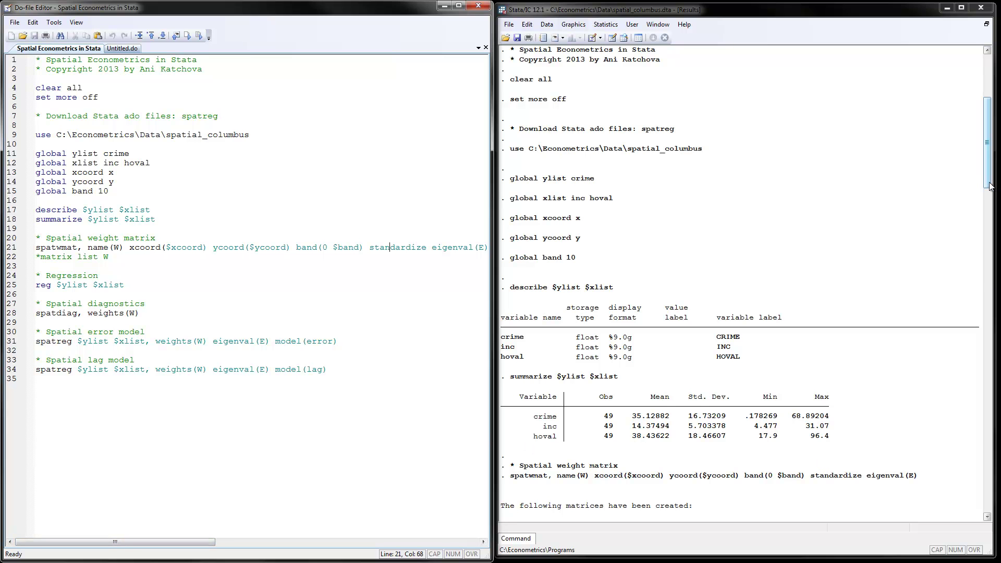
- Scroll the Results down to the inverse distance weight matrix summary and OLS regression output
{"action": "left_click_drag", "start_coordinate": [988, 186], "coordinate": [991, 262]}
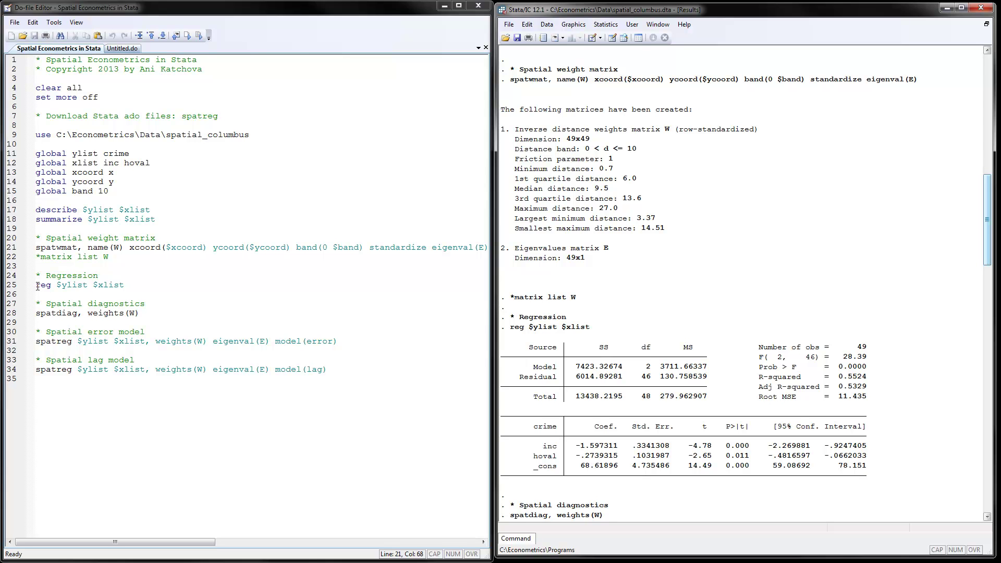
- Mark $ylist in the regression command and scroll Results to the diagnostics showing Moran's I 3.499
{"action": "left_click_drag", "start_coordinate": [57, 285], "coordinate": [88, 286]}
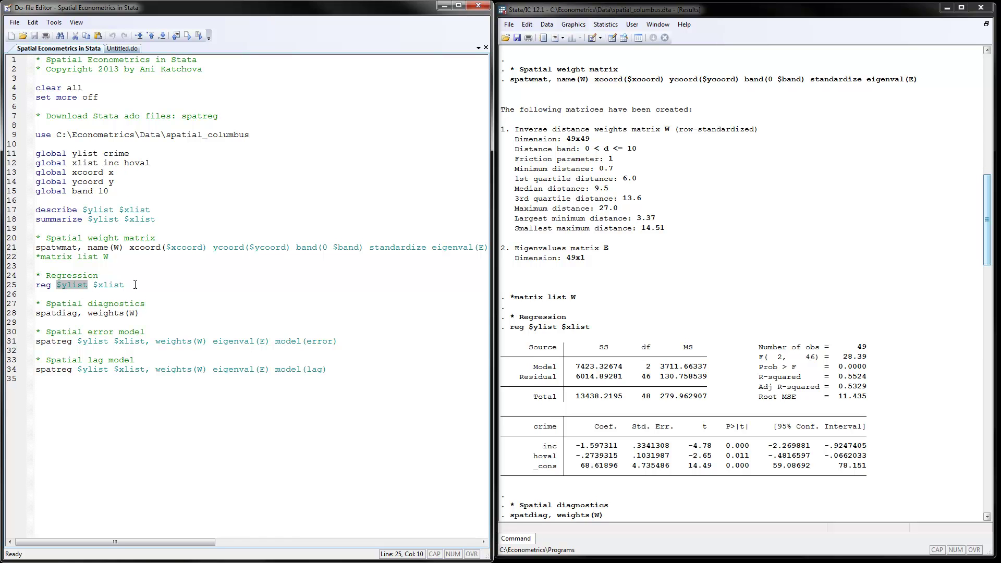
{"action": "left_click", "coordinate": [986, 225]}
{"action": "left_click_drag", "start_coordinate": [986, 227], "coordinate": [980, 275]}
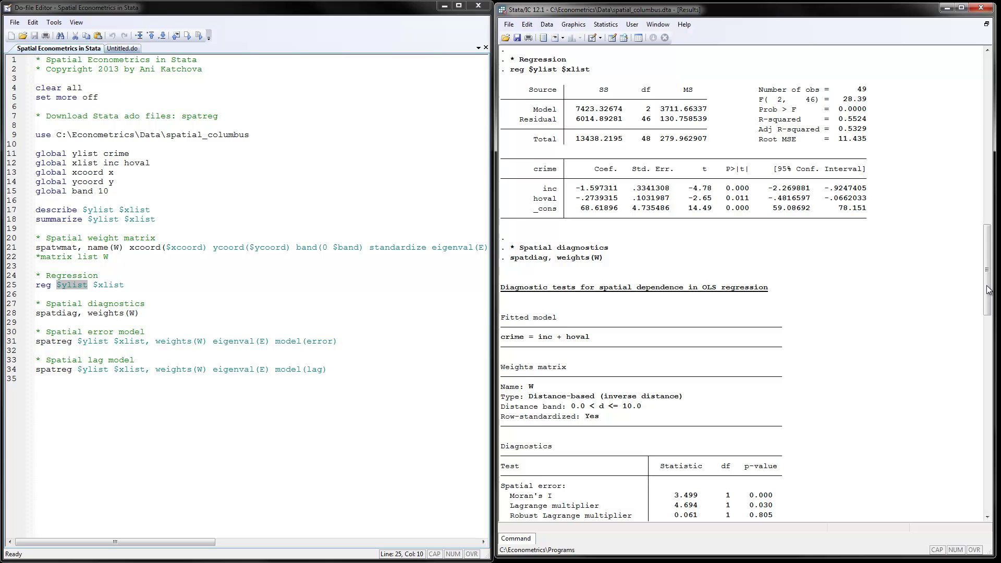
- Scroll the Results to the full spatial error model estimates with lambda 0.7075
{"action": "left_click_drag", "start_coordinate": [987, 290], "coordinate": [989, 326]}
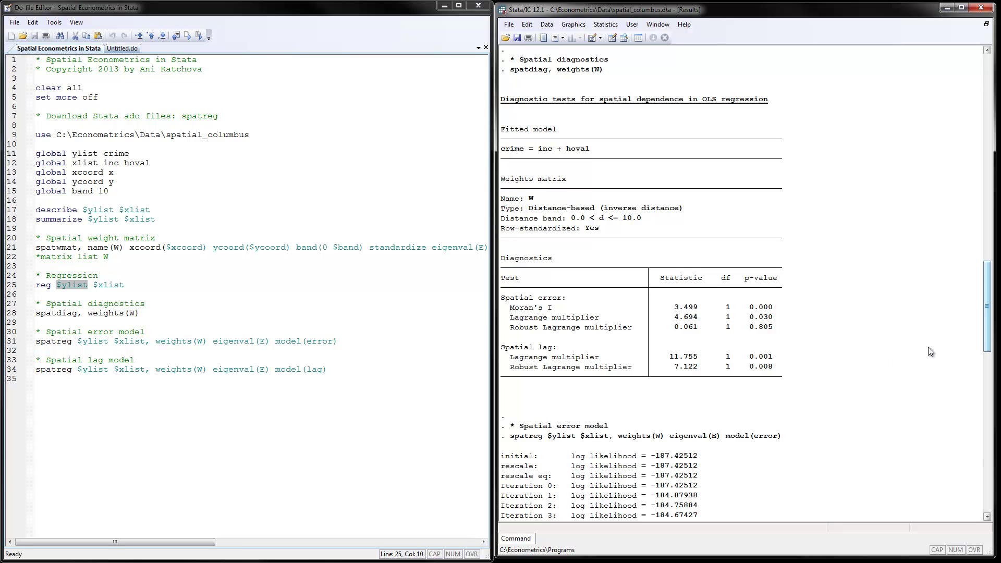
{"action": "left_click_drag", "start_coordinate": [992, 292], "coordinate": [983, 364]}
- Mark the error-model command and its weights(W) option, then scroll Results to the lag model (rho 0.6023)
{"action": "left_click", "coordinate": [106, 323]}
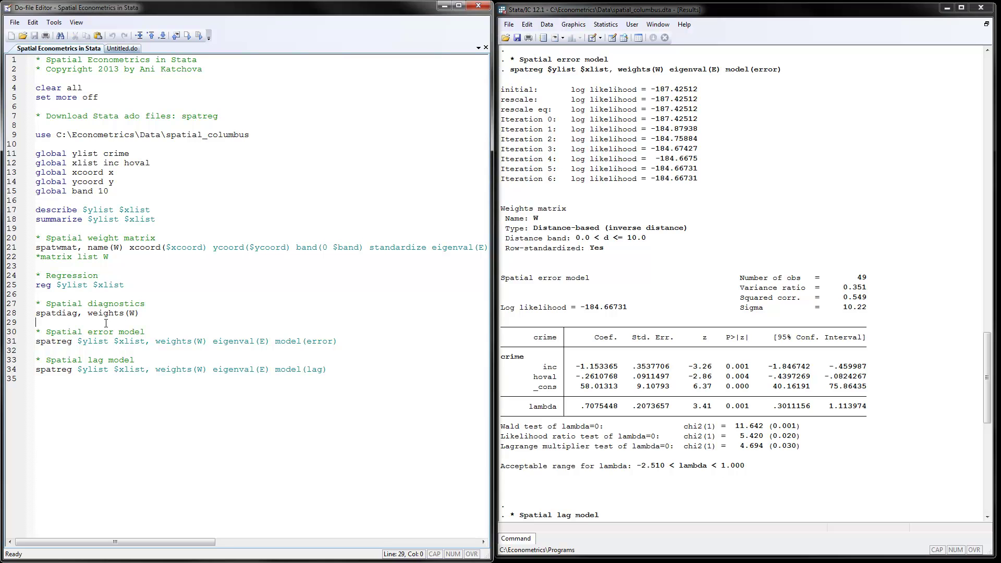
{"action": "left_click_drag", "start_coordinate": [35, 341], "coordinate": [145, 341]}
{"action": "left_click", "coordinate": [155, 342]}
{"action": "left_click_drag", "start_coordinate": [155, 342], "coordinate": [209, 341]}
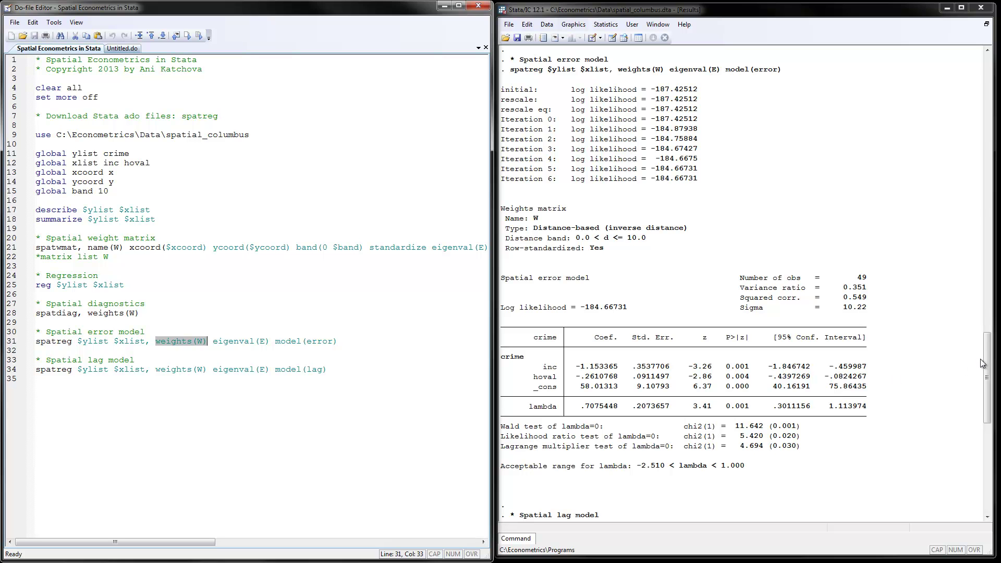
{"action": "left_click_drag", "start_coordinate": [980, 358], "coordinate": [973, 443]}
{"action": "left_click", "coordinate": [36, 369]}
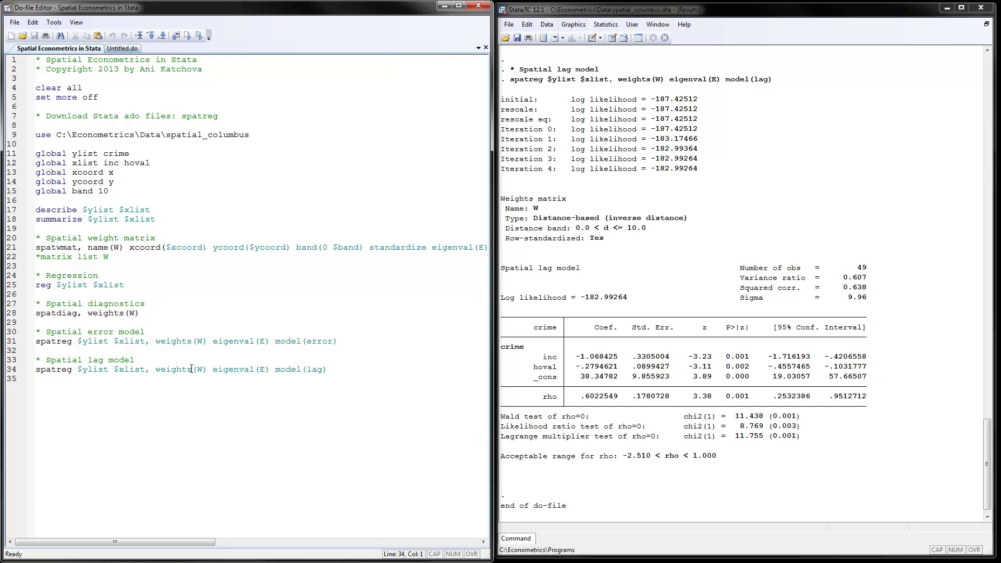
{"action": "left_click_drag", "start_coordinate": [275, 369], "coordinate": [330, 369]}
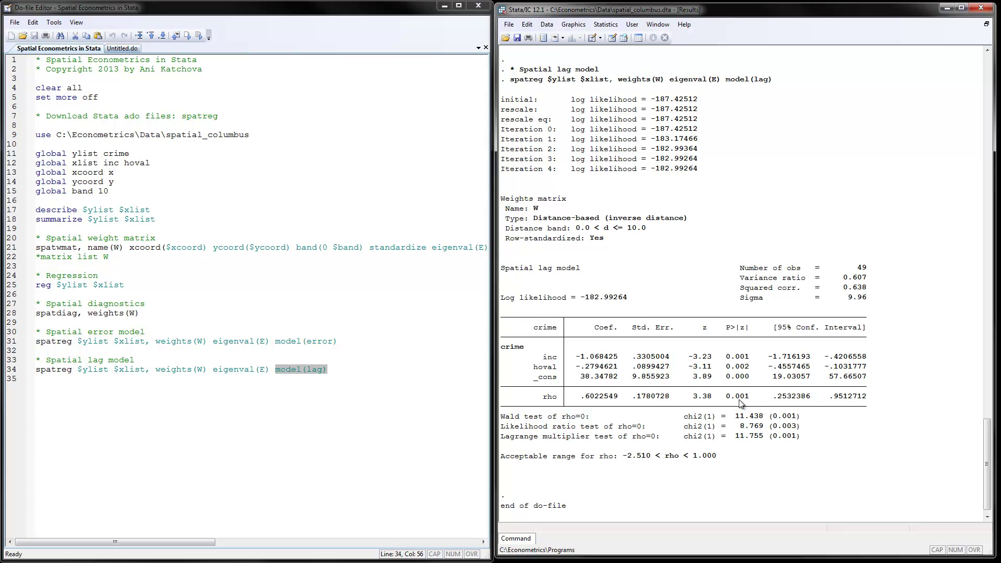
{"action": "left_click", "coordinate": [426, 404]}
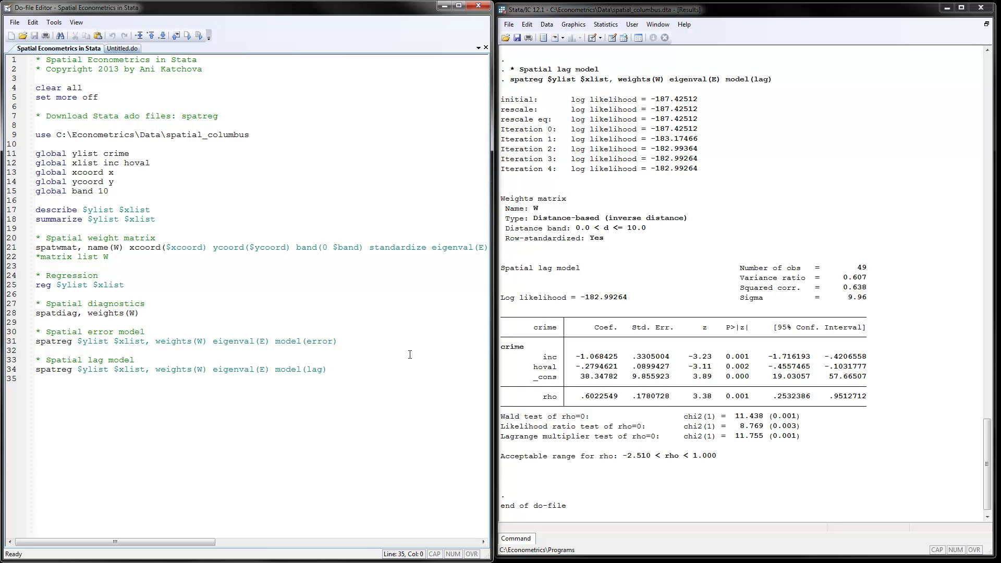